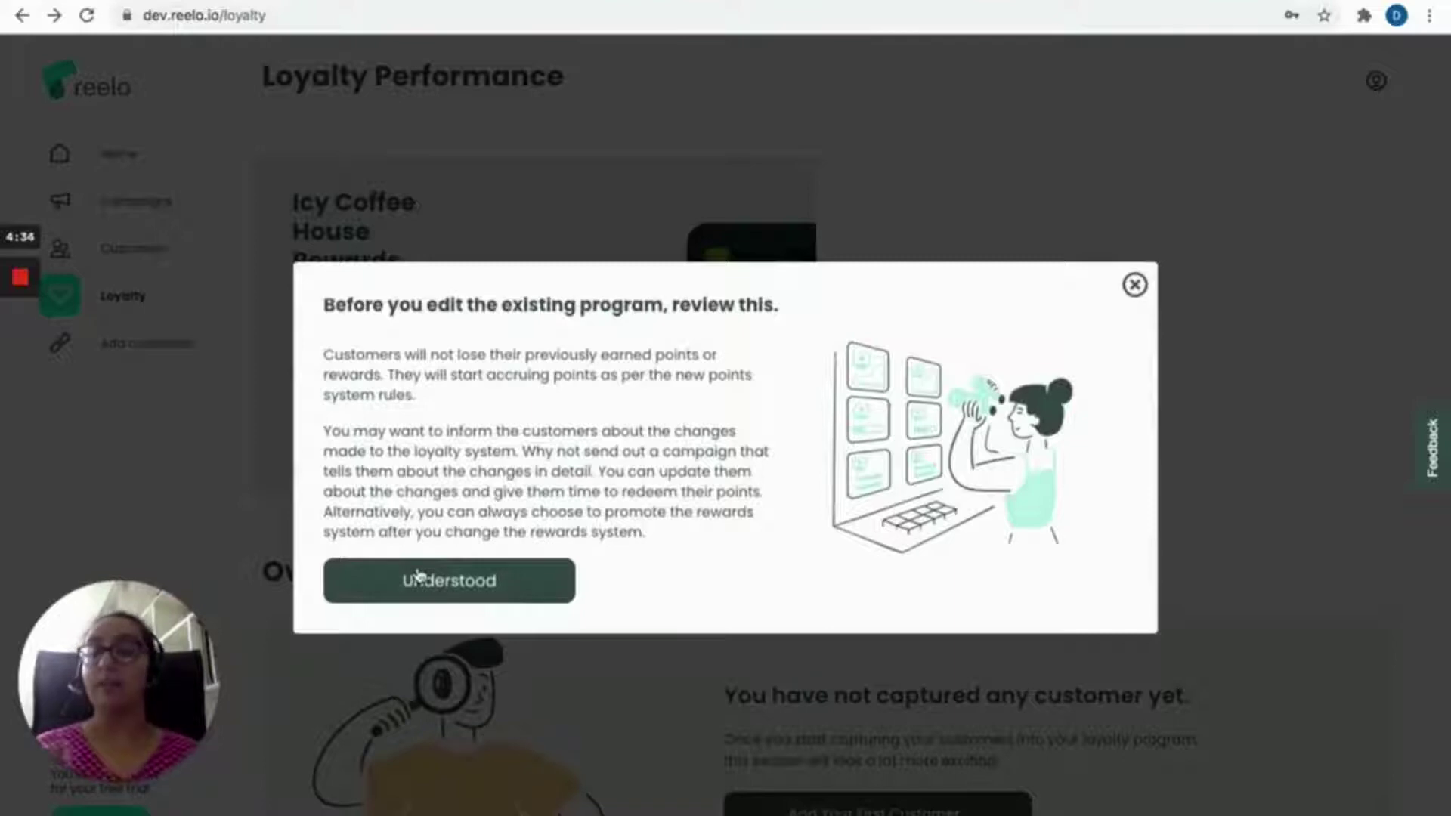
Acknowledge the edit notice to enter the Icy Coffee House Rewards customization editor.
left_click(418, 575)
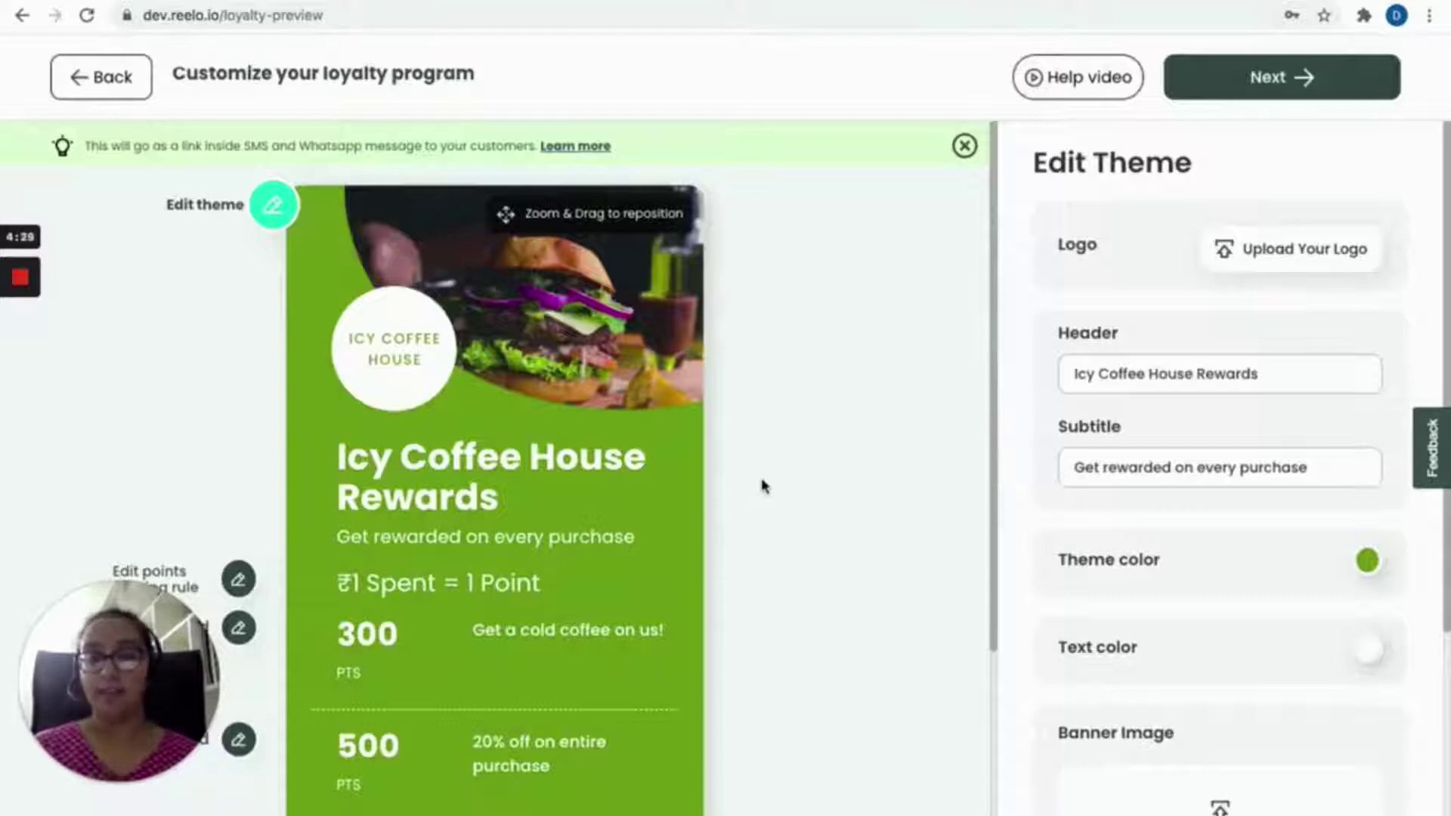
scroll(762, 485, "down", 1)
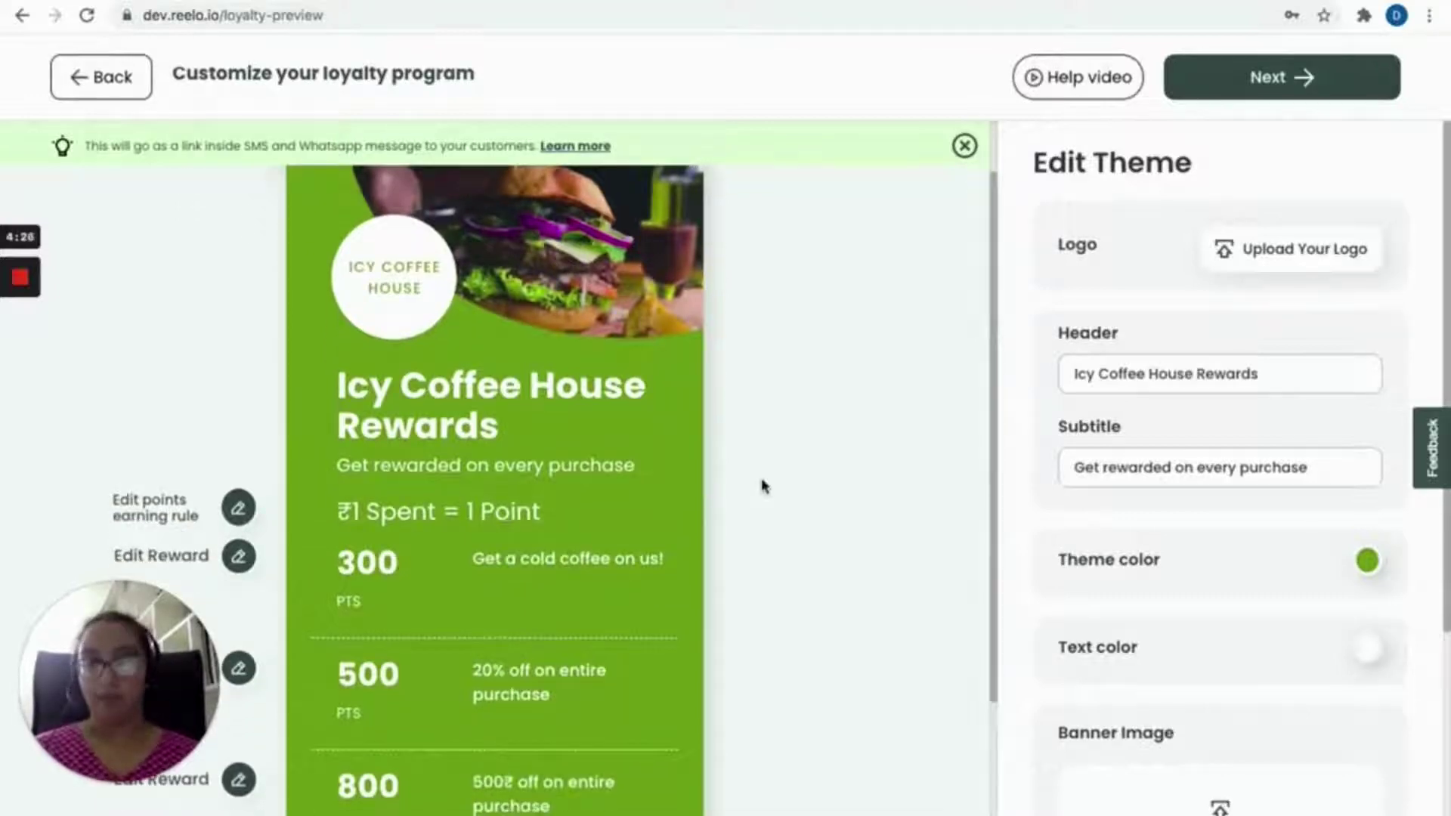
Add Apple Crumble Pie (200 Grams) and Cheese Croquette Salad as free items on the 300-point reward.
left_click(627, 560)
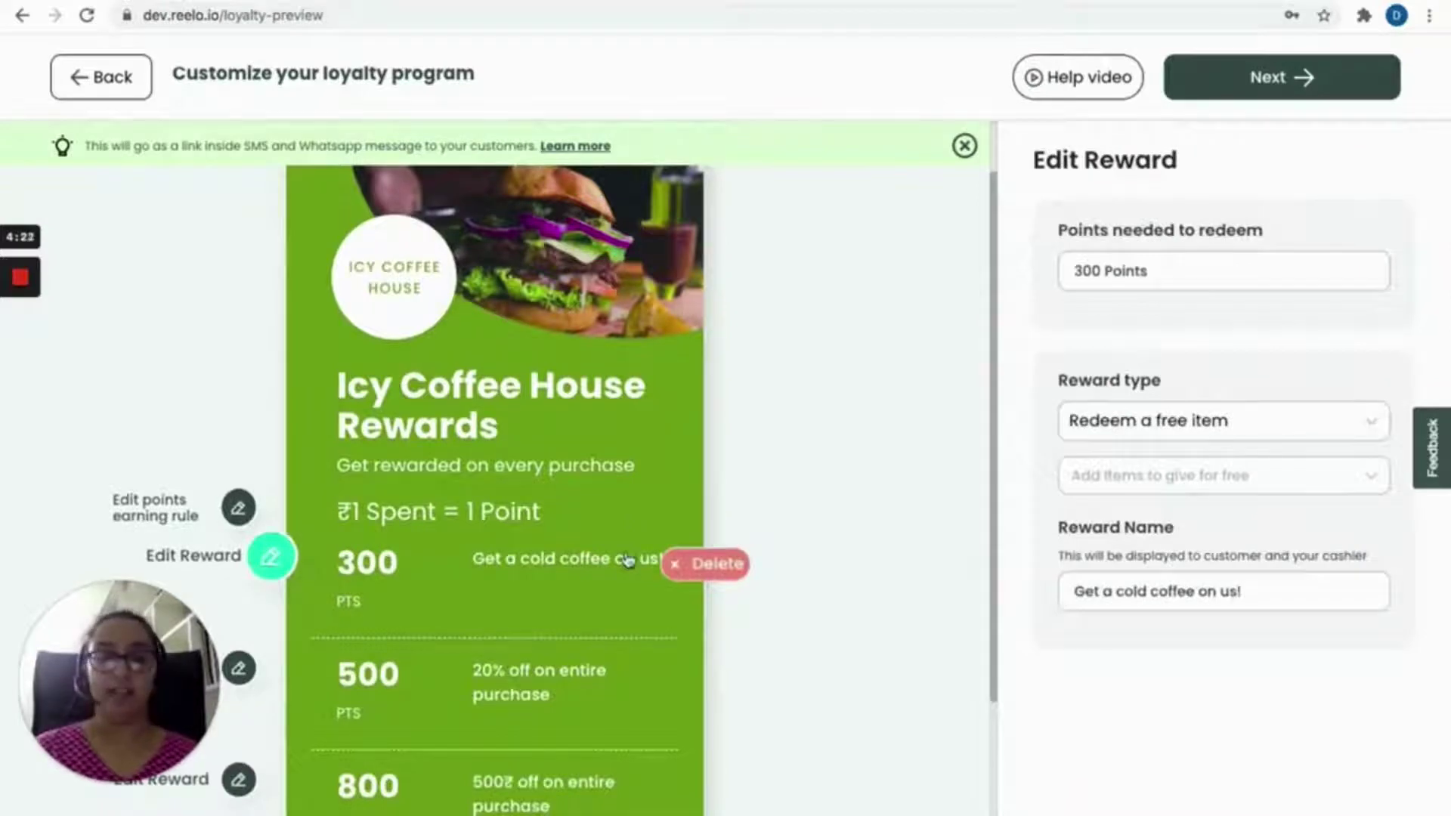
left_click(1133, 473)
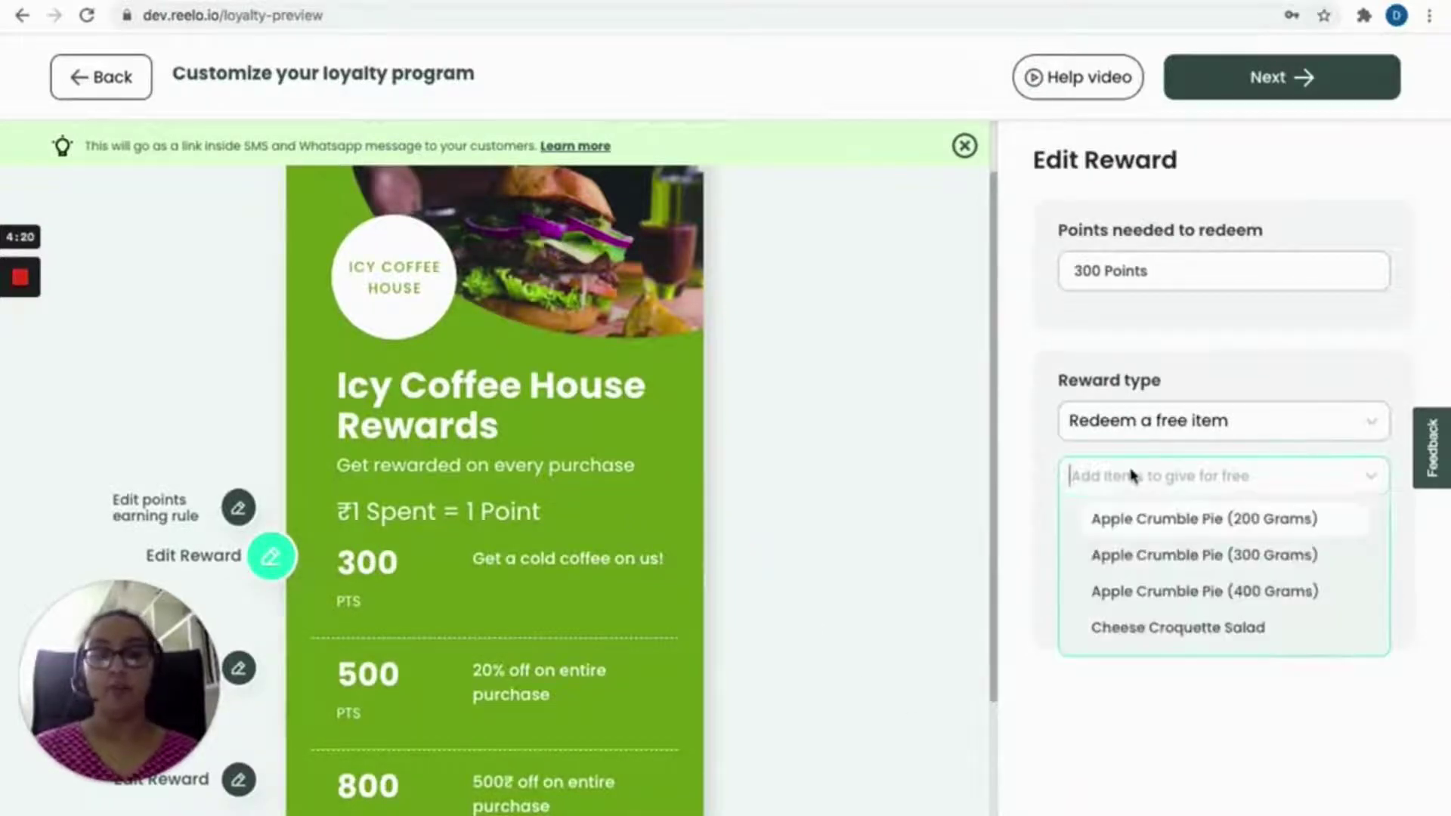
left_click(1120, 522)
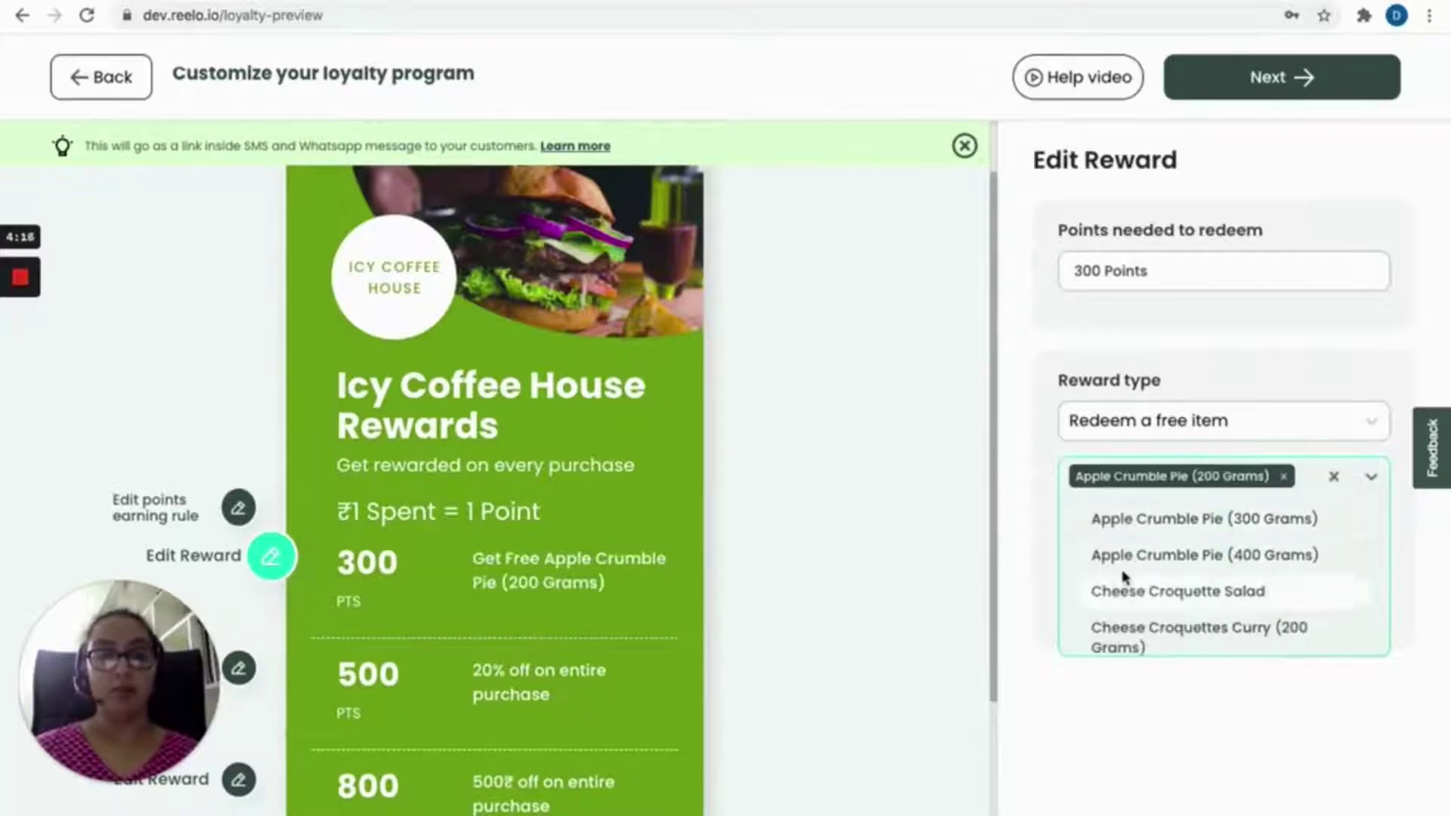
left_click(1126, 596)
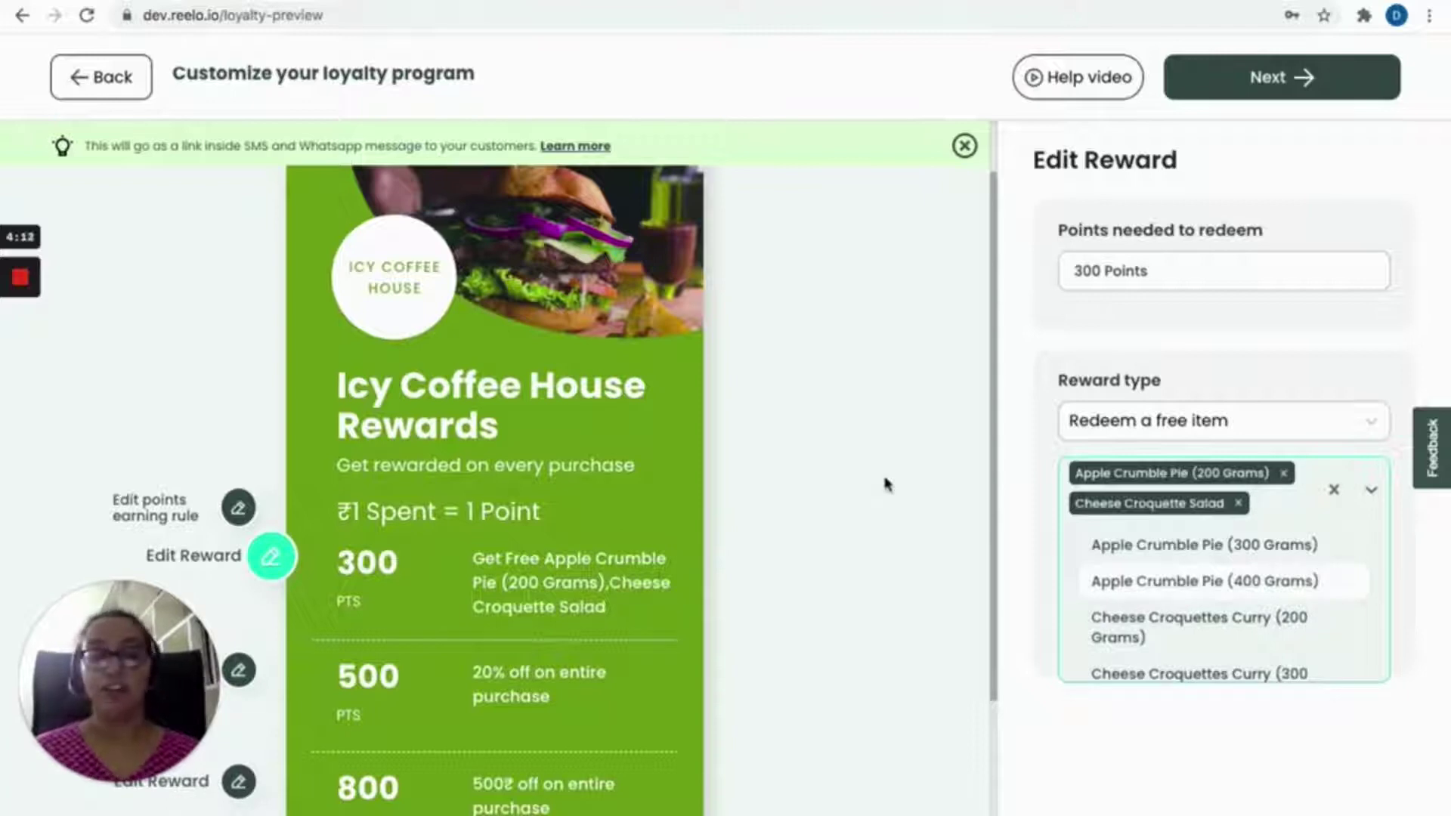
left_click(837, 579)
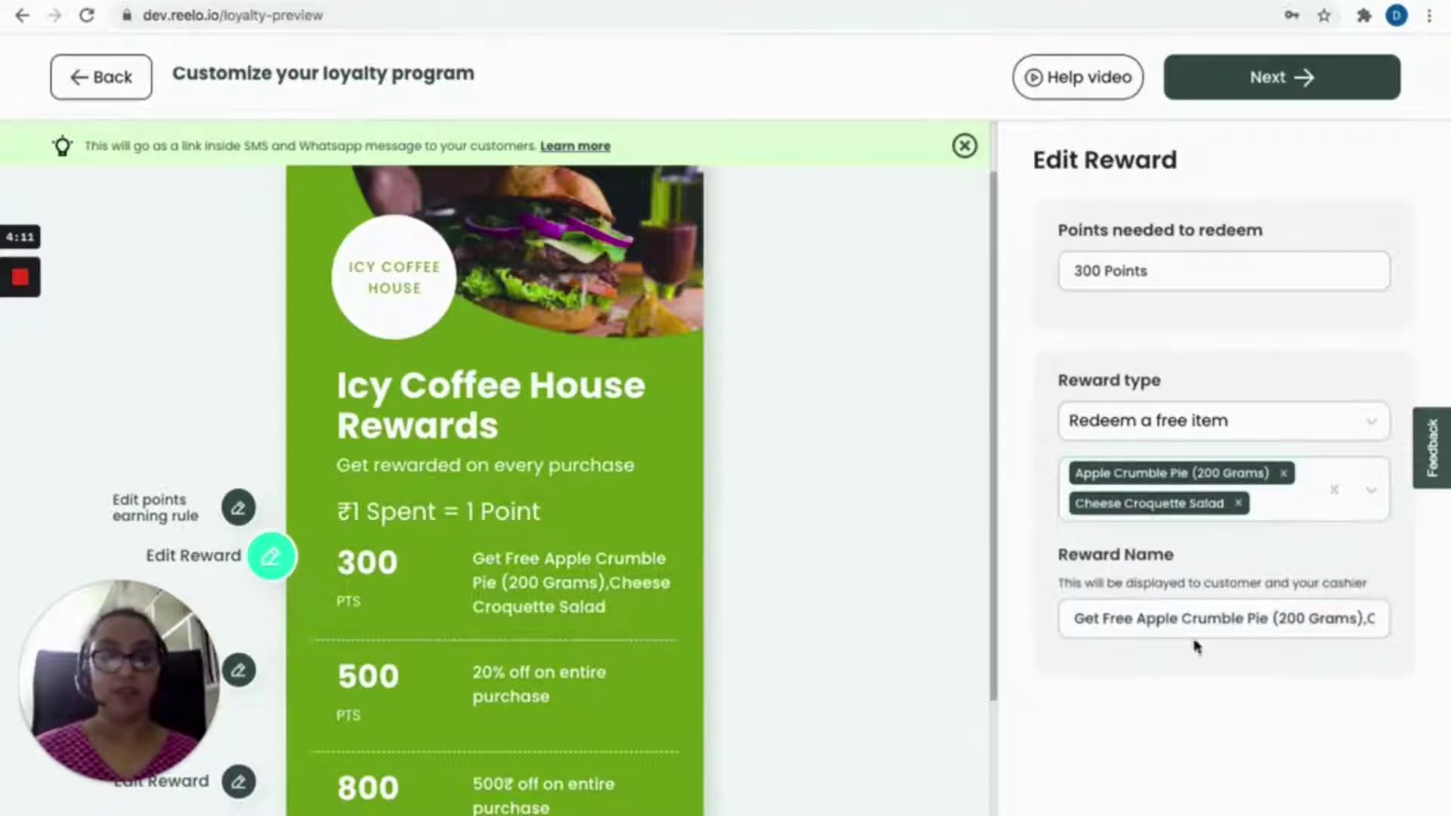
Remove the comma after '(200 Grams)' in the 300-point reward name.
left_click(1279, 616)
left_click(1327, 618)
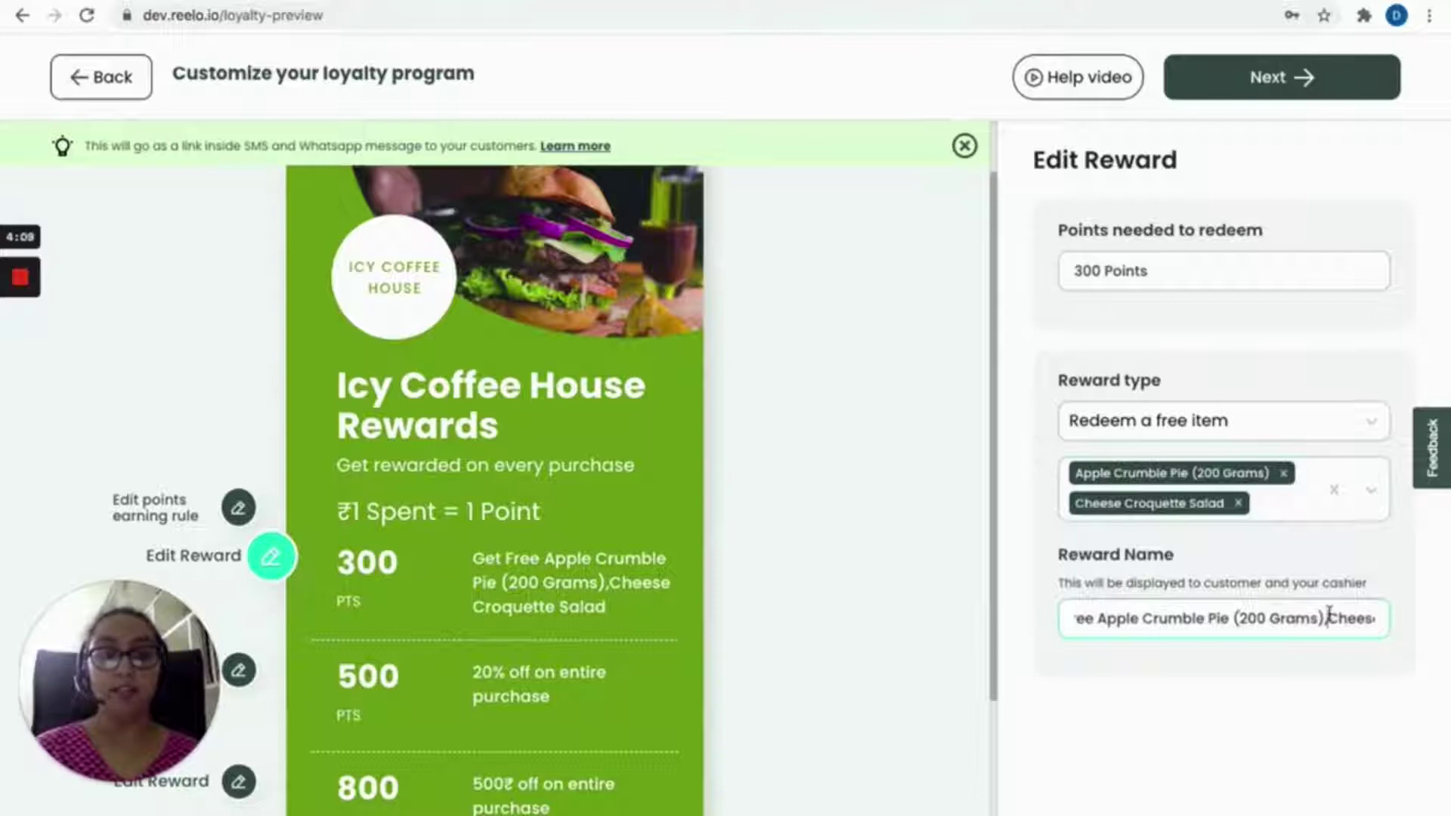
key("BackSpace")
type("O")
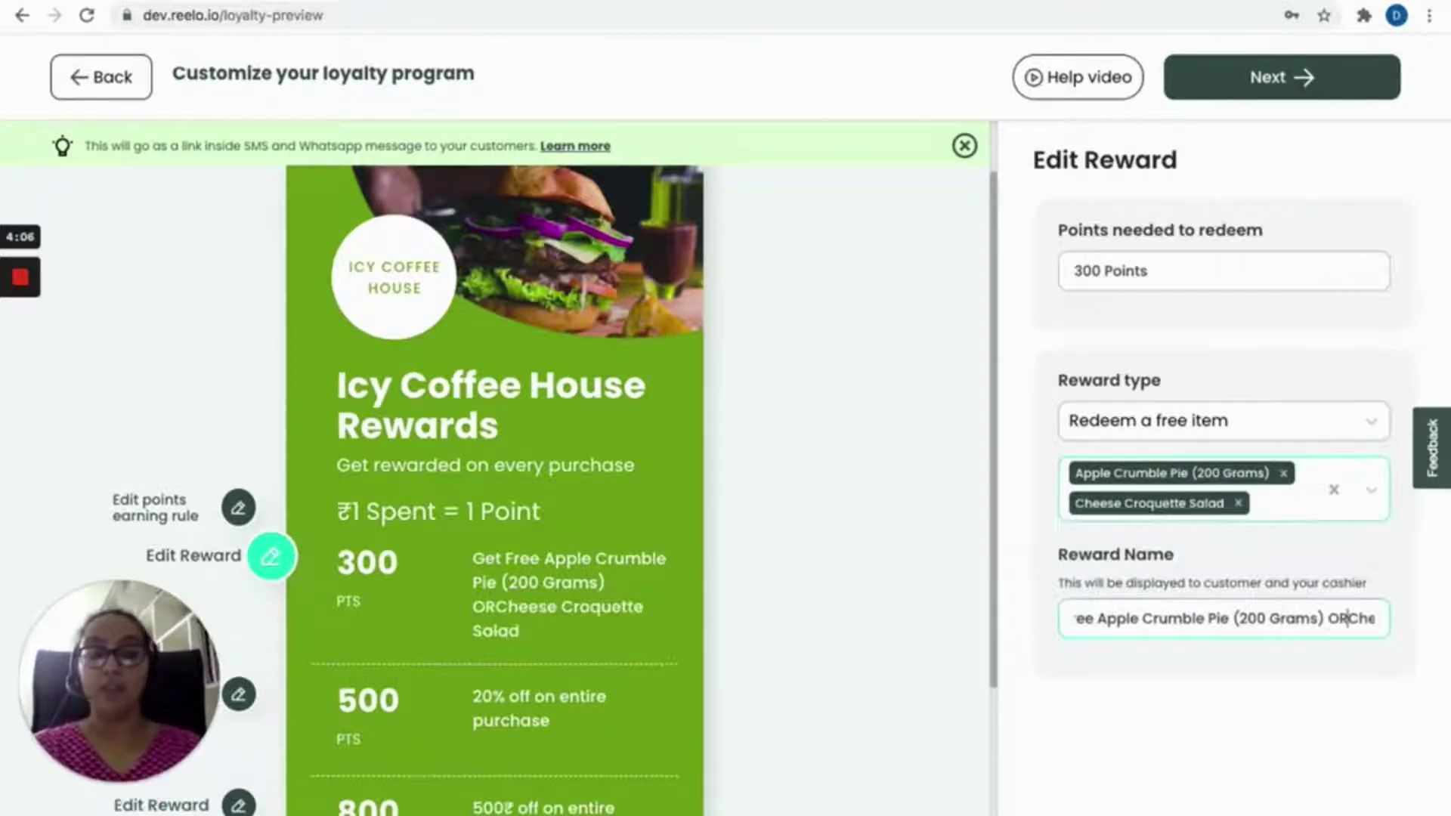
type("R")
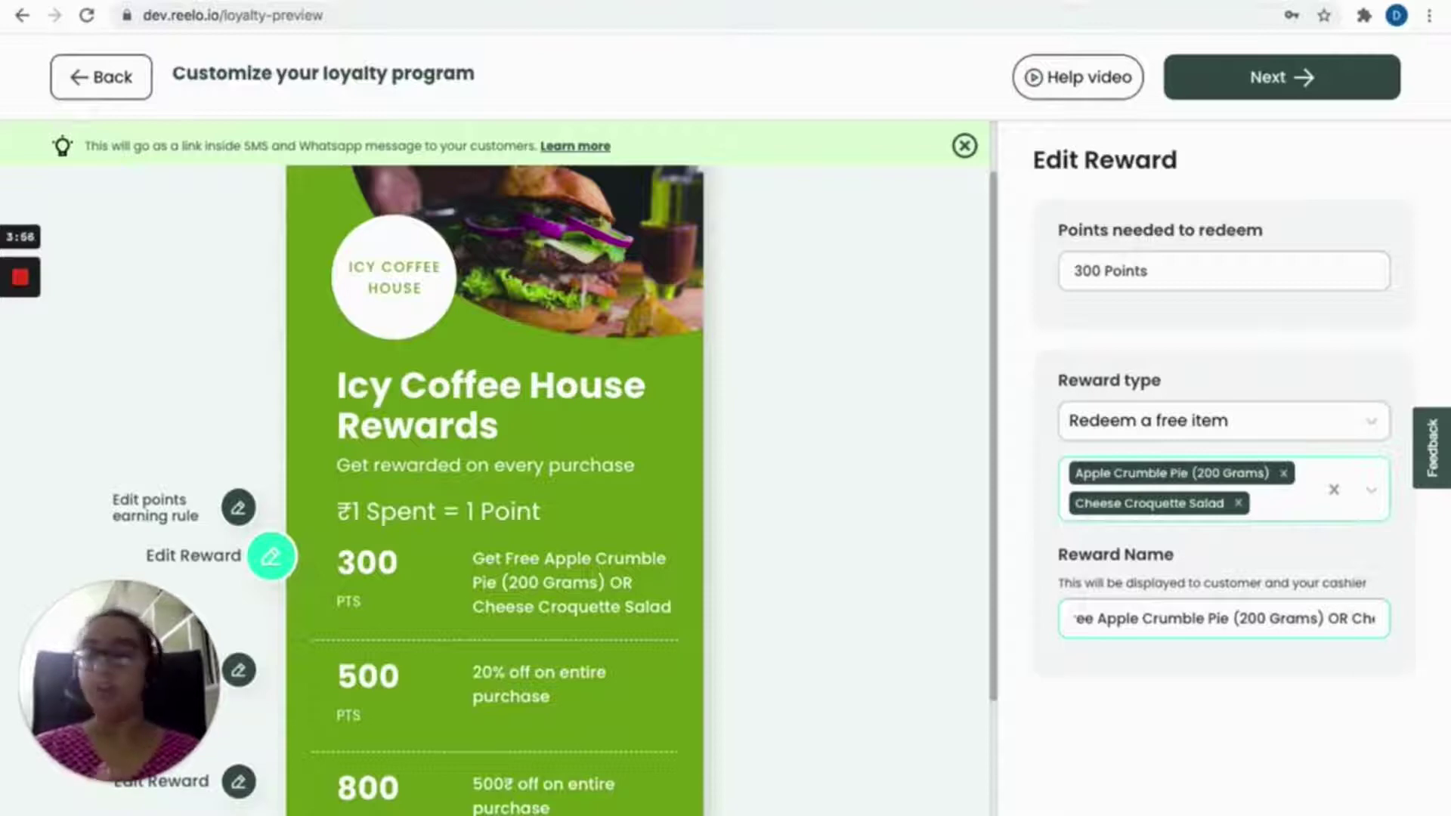
Restrict the 500-point 20% discount to Cheese Croquettes Curry (200g, 500g), Cheese Curry, and two Chicken Cutlet curries.
left_click(539, 677)
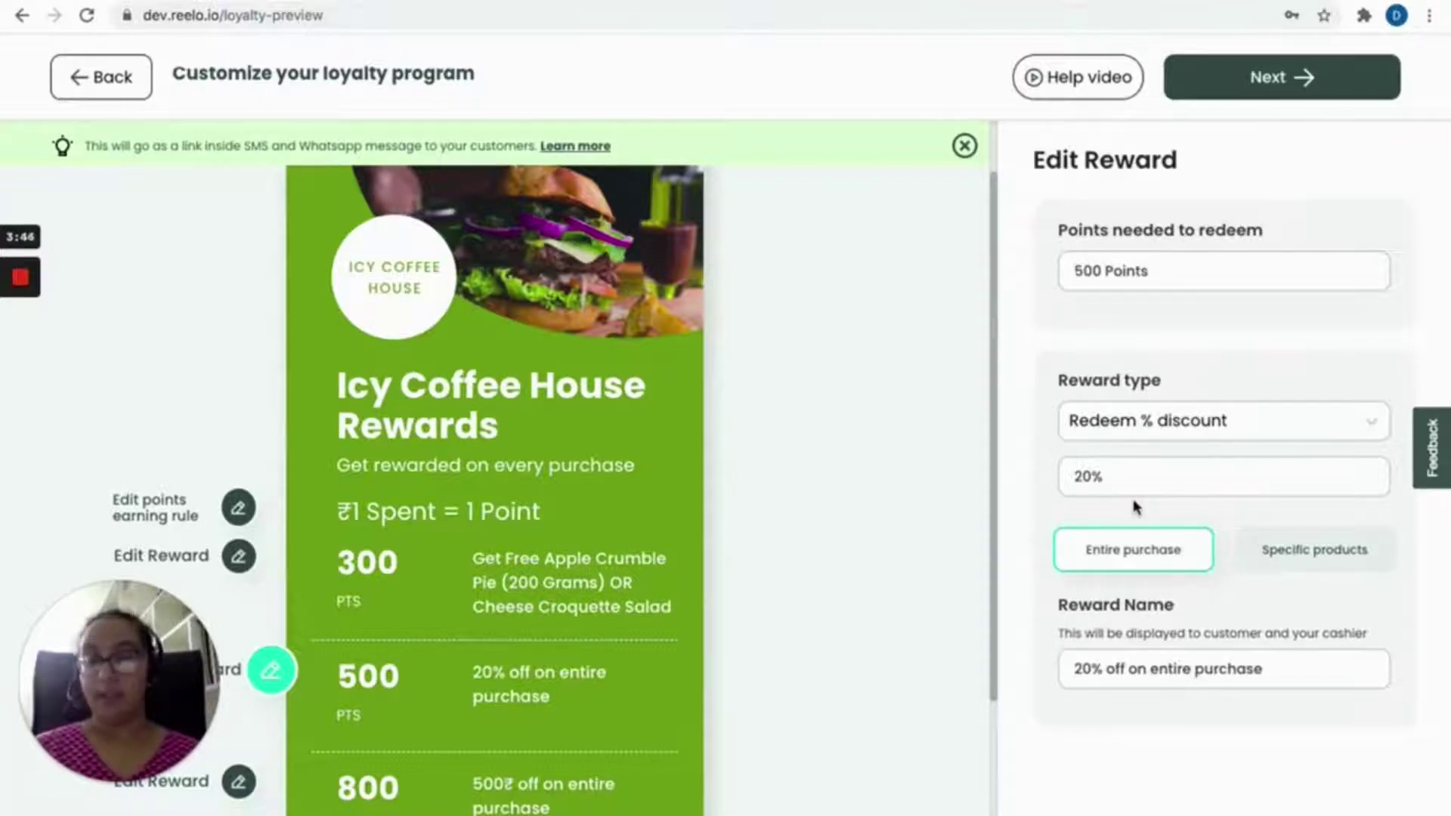
left_click(1307, 555)
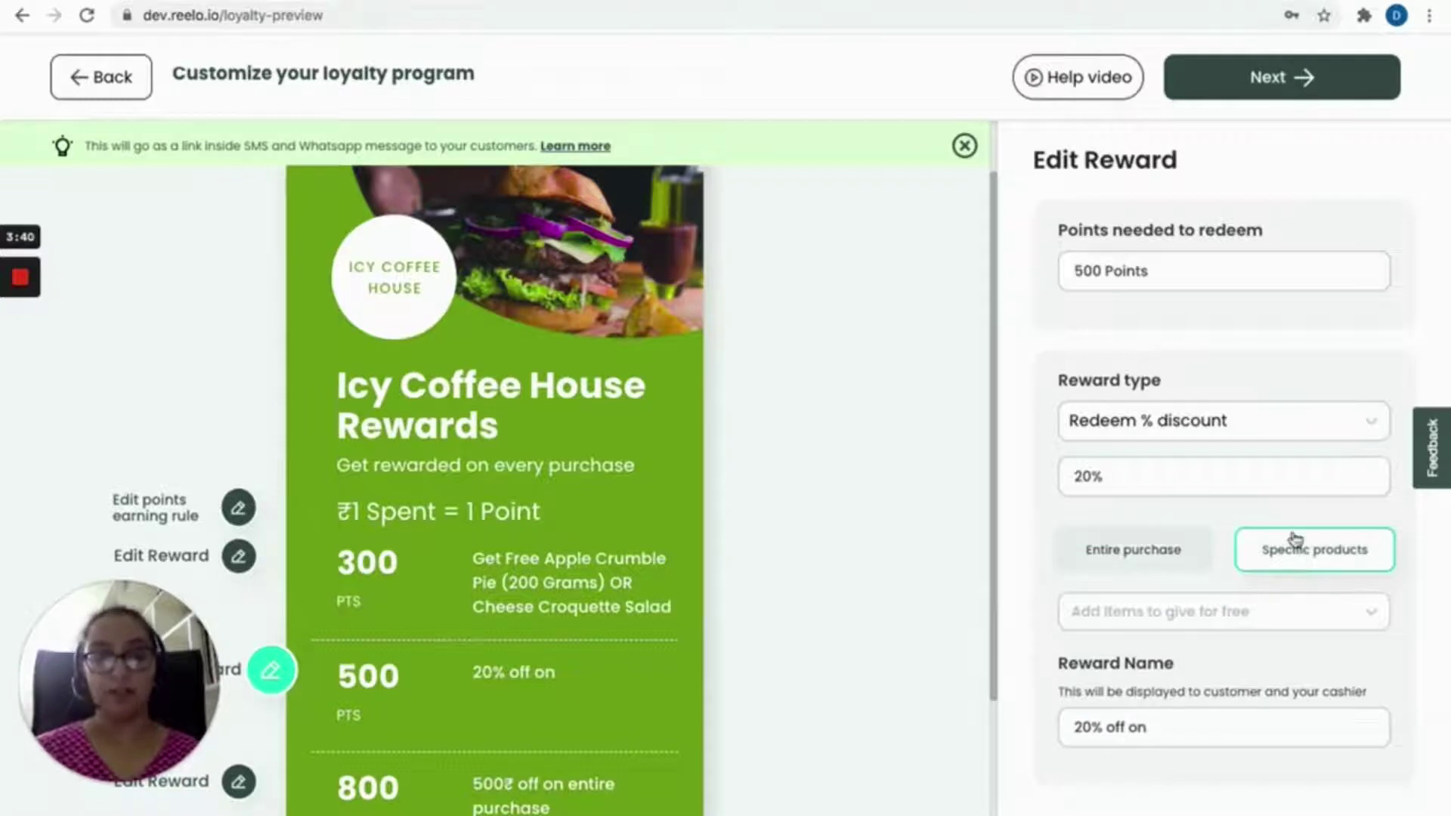
left_click(1250, 623)
scroll(1230, 669, "down", 2)
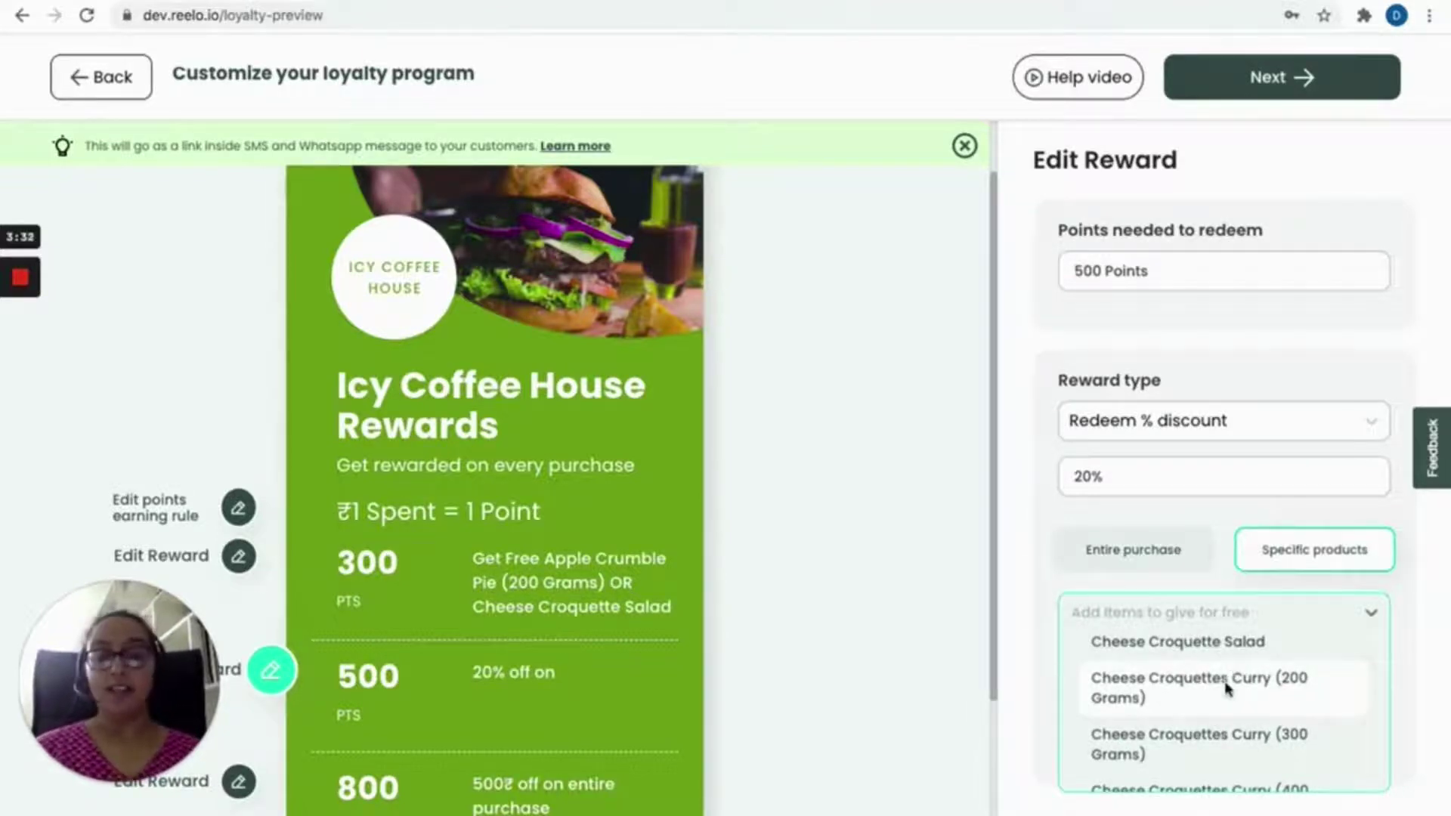
left_click(1228, 680)
scroll(1221, 697, "down", 1)
scroll(1218, 707, "down", 1)
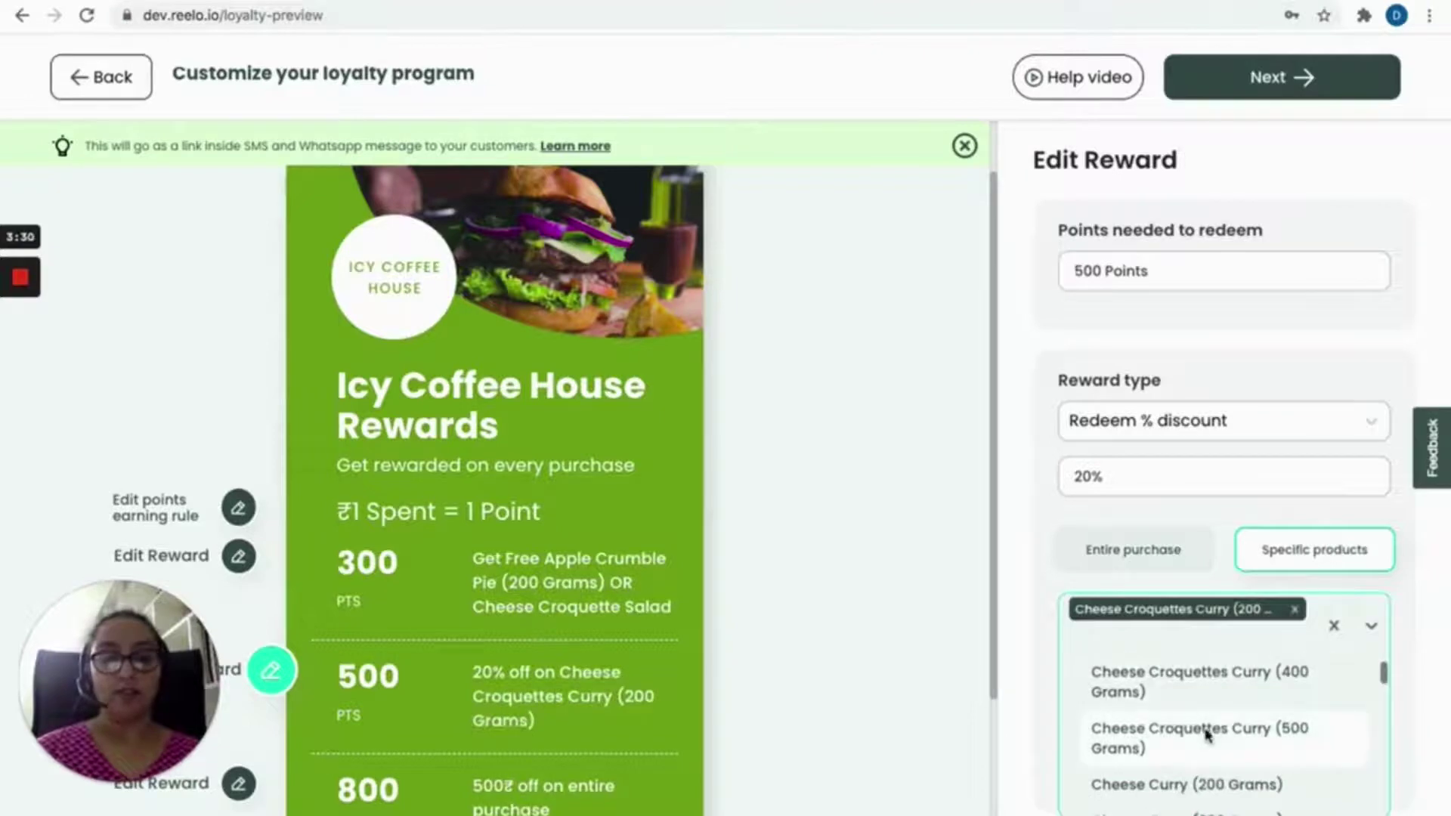
left_click(1206, 731)
scroll(1206, 734, "down", 2)
left_click(1166, 693)
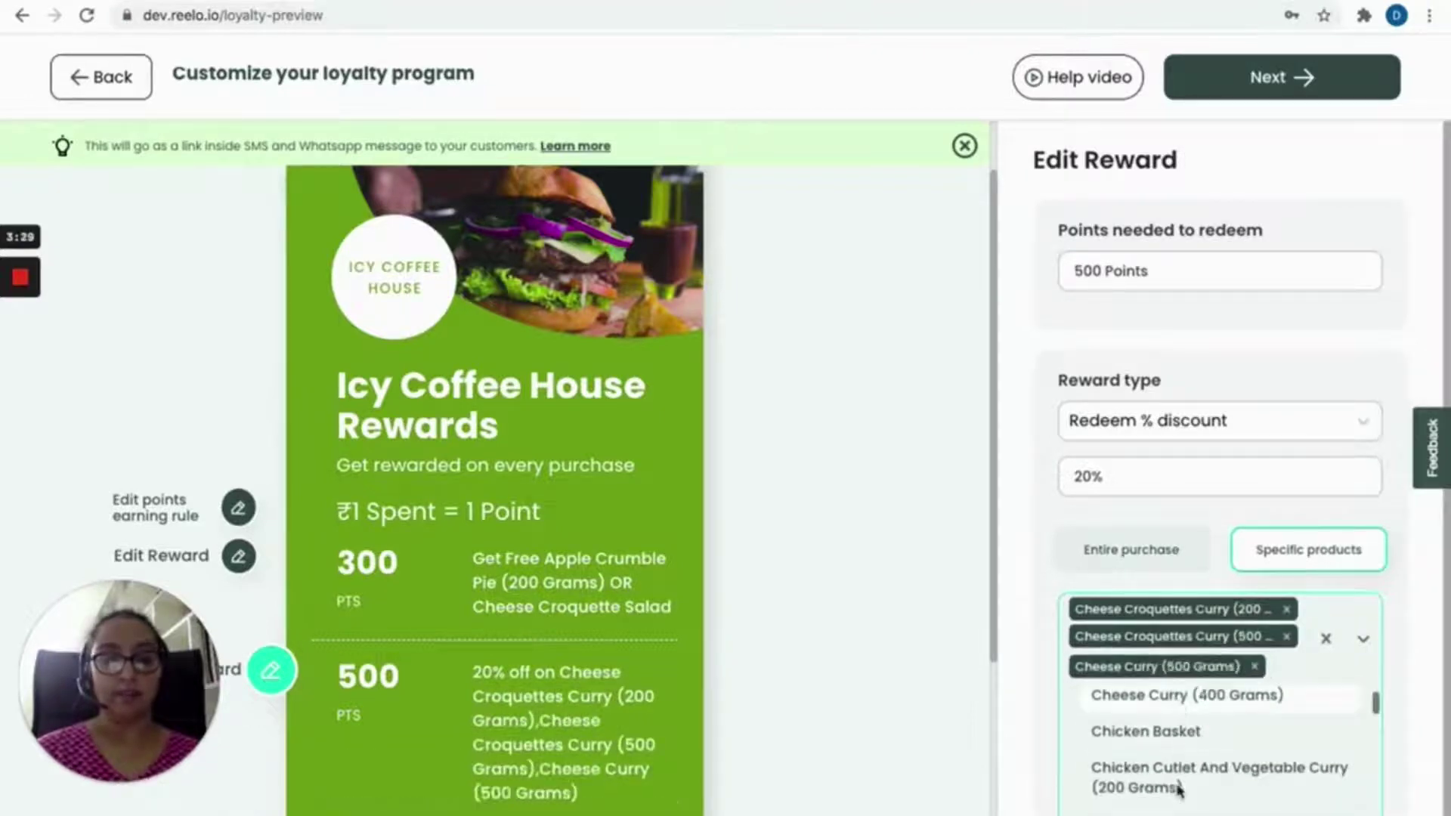
scroll(1179, 794, "down", 2)
left_click(1179, 766)
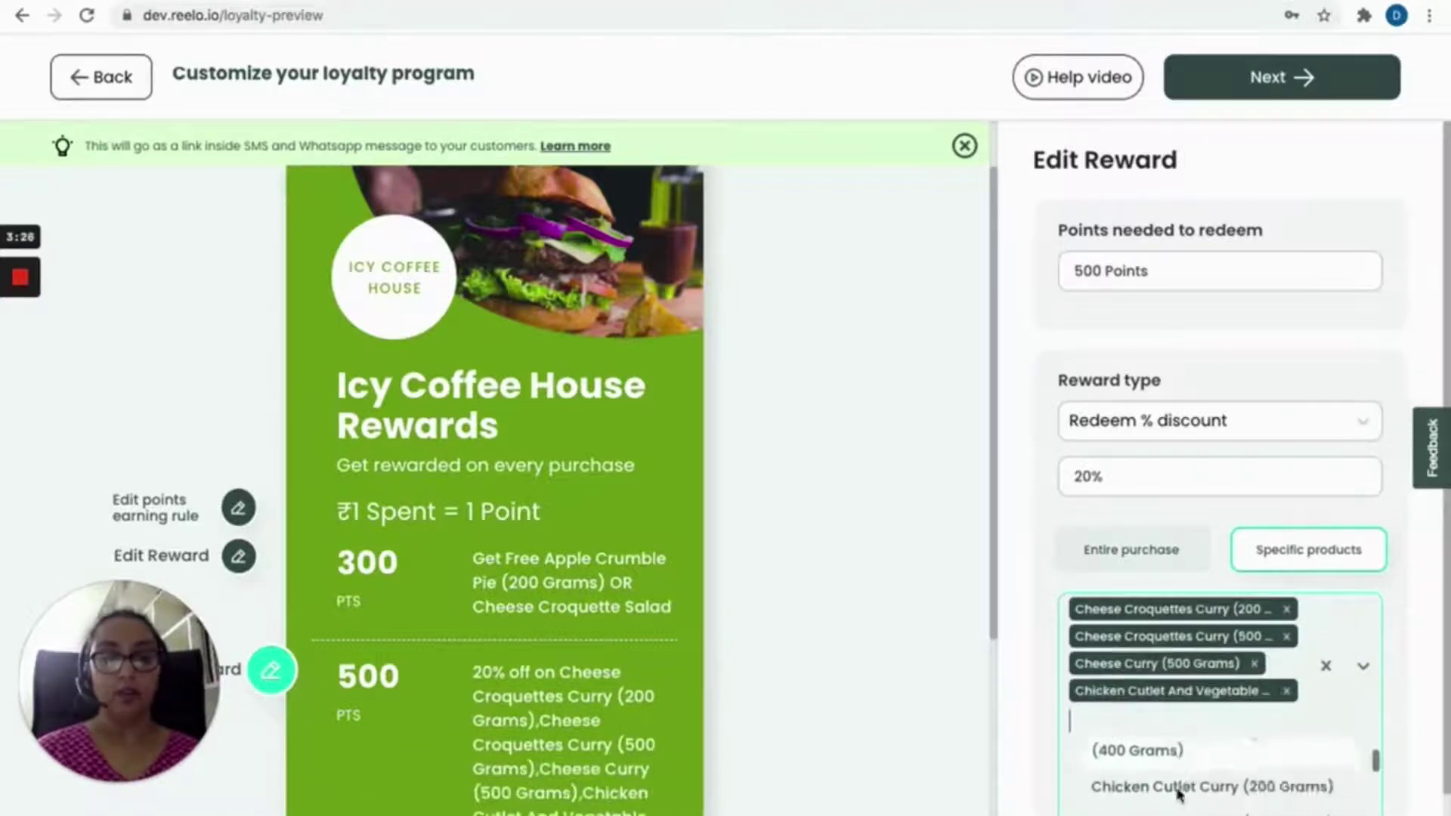
scroll(1180, 794, "down", 1)
left_click(1179, 794)
left_click(1010, 761)
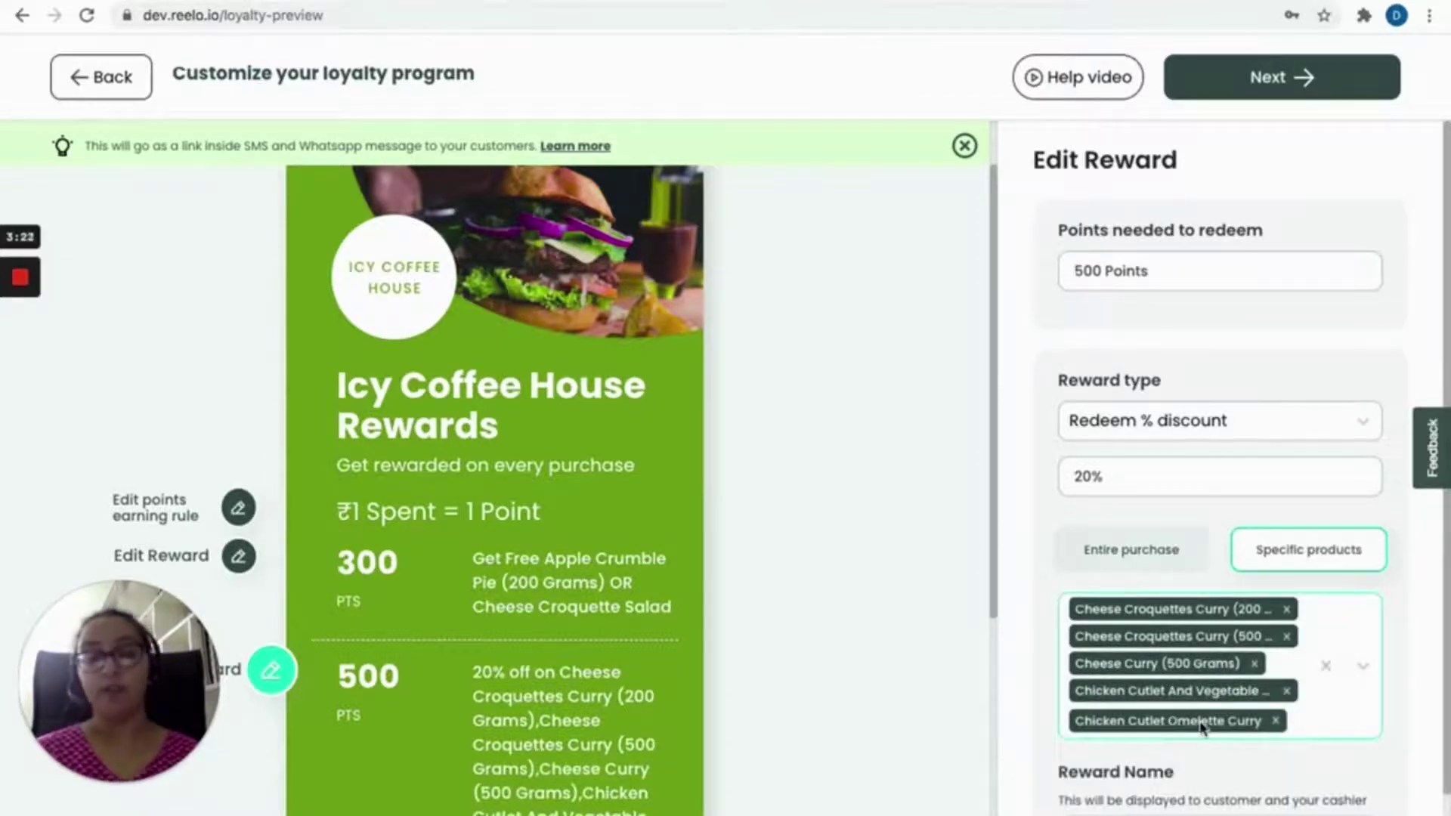
scroll(758, 665, "down", 1)
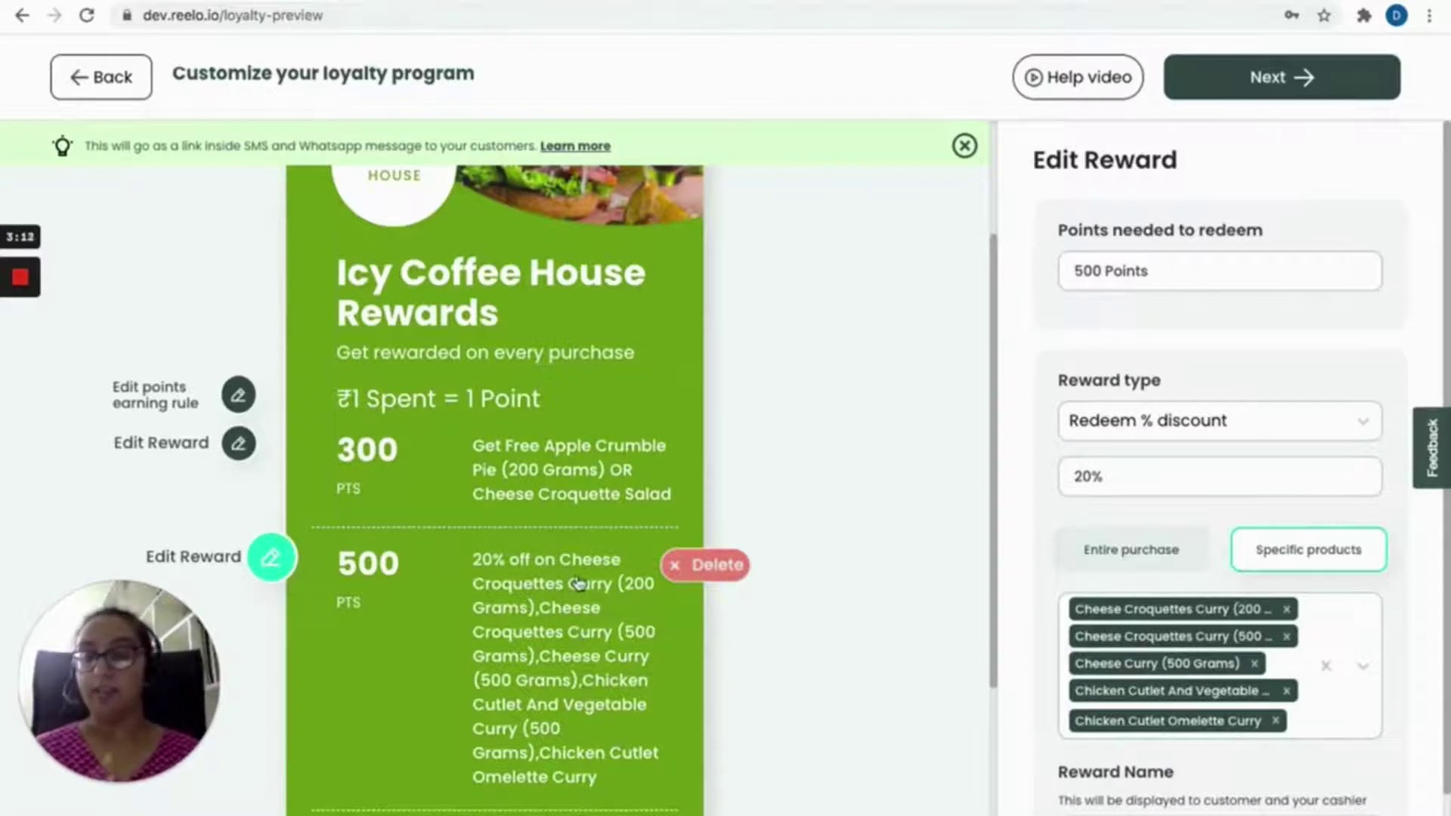
scroll(1196, 738, "down", 1)
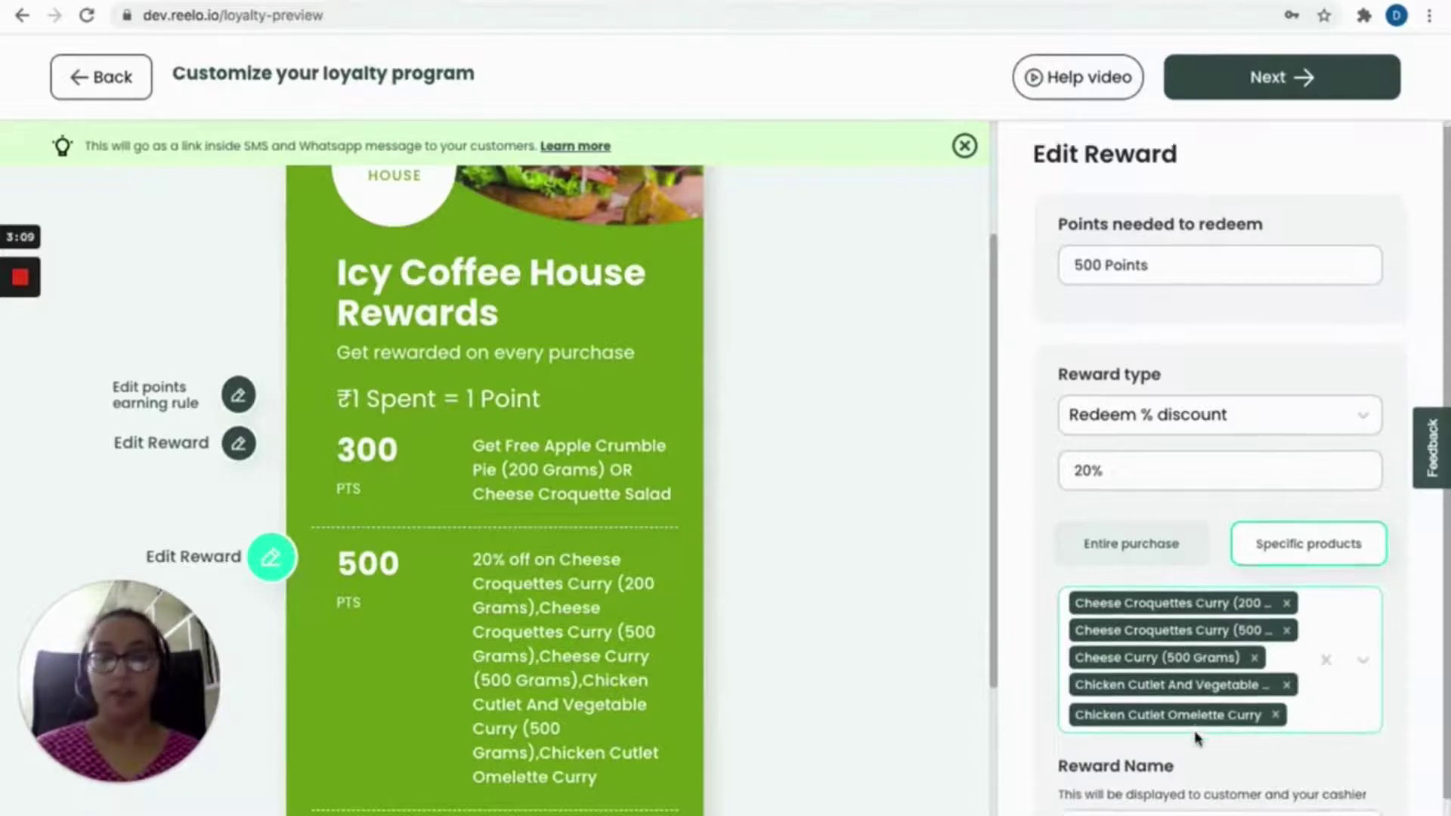
scroll(1196, 738, "down", 1)
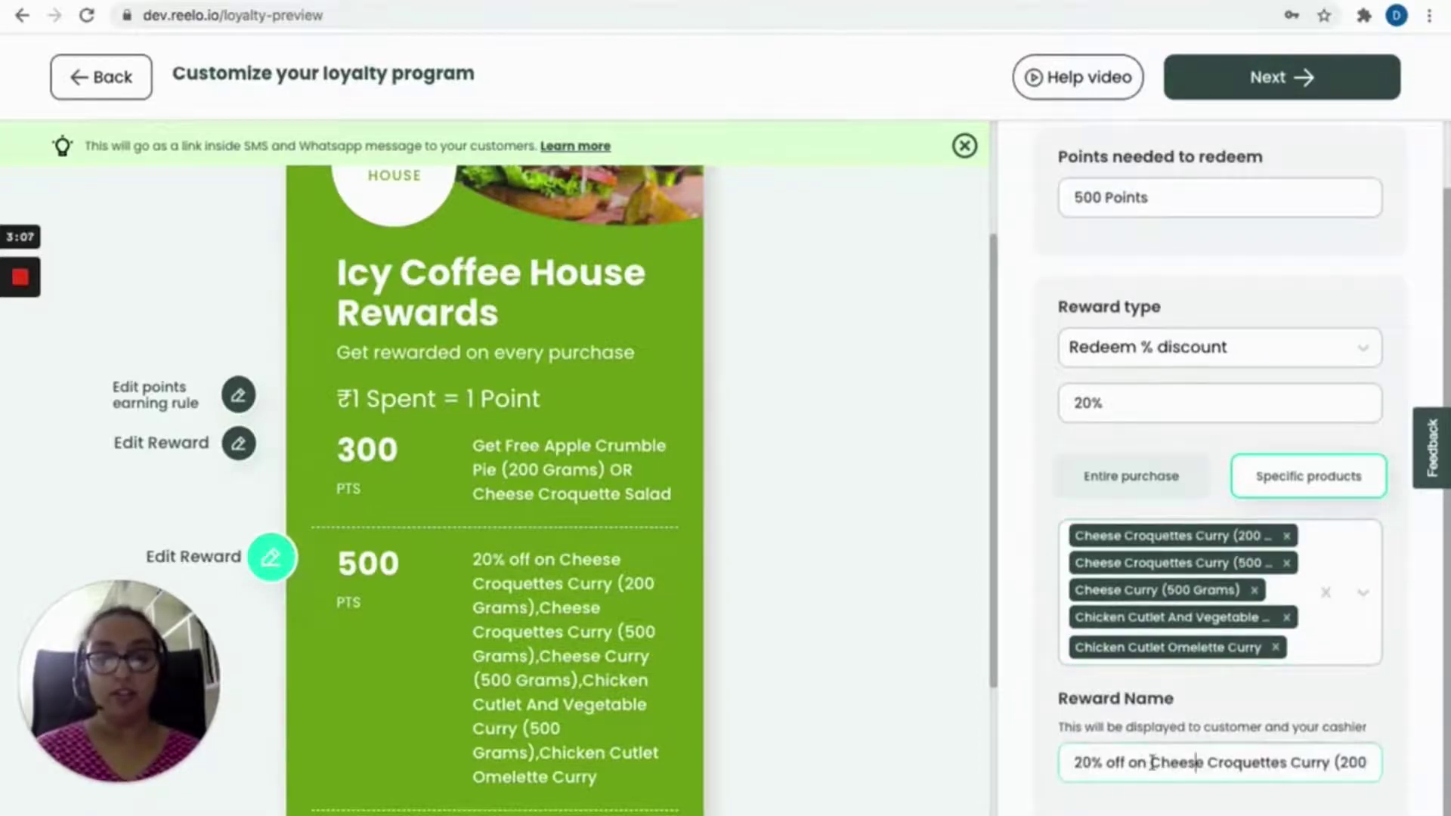
Select the entire 500-point reward name so it can be replaced with '20% off on curry'.
left_click_drag(1151, 761, 1446, 785)
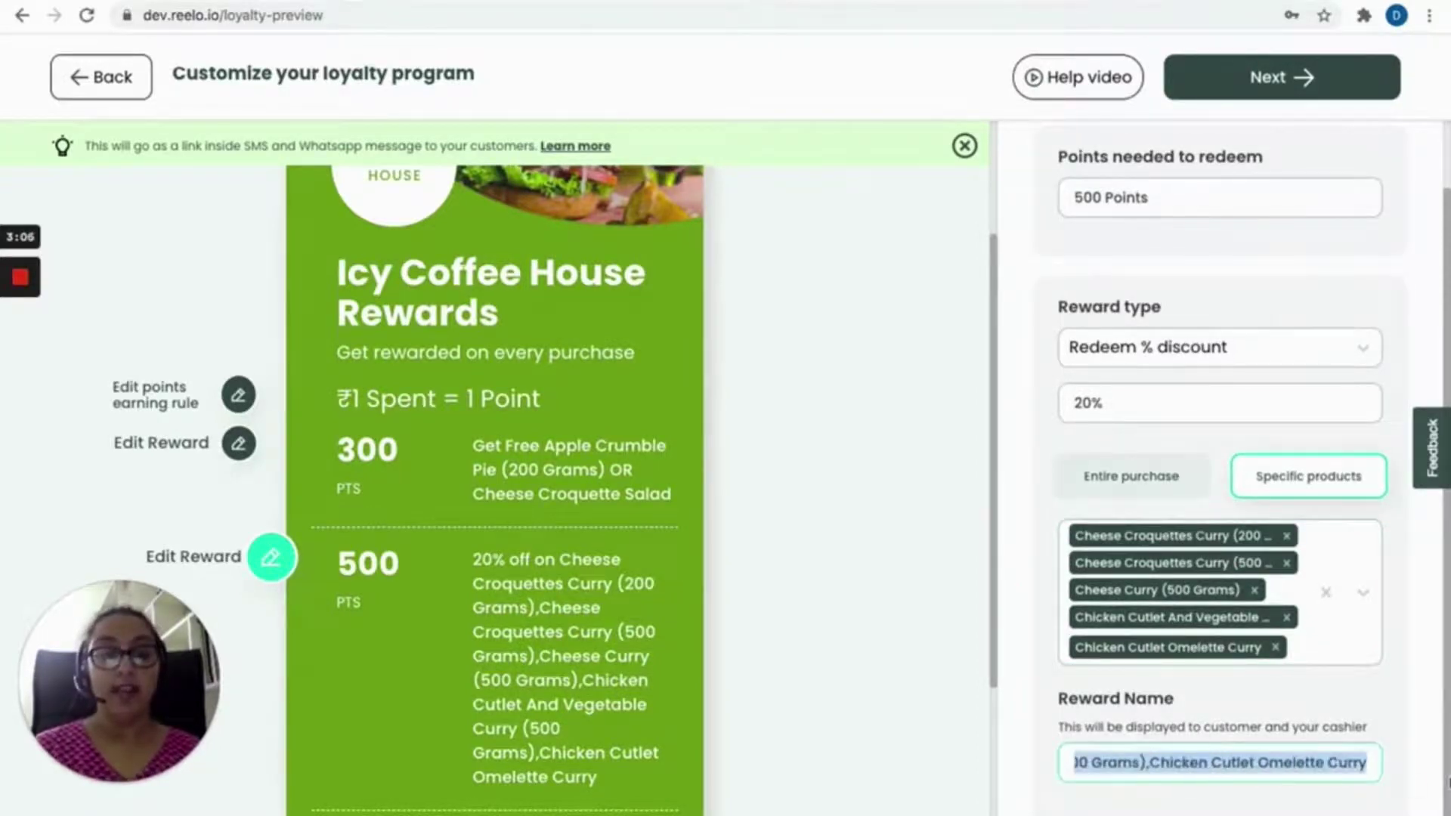
type("20% off on cu")
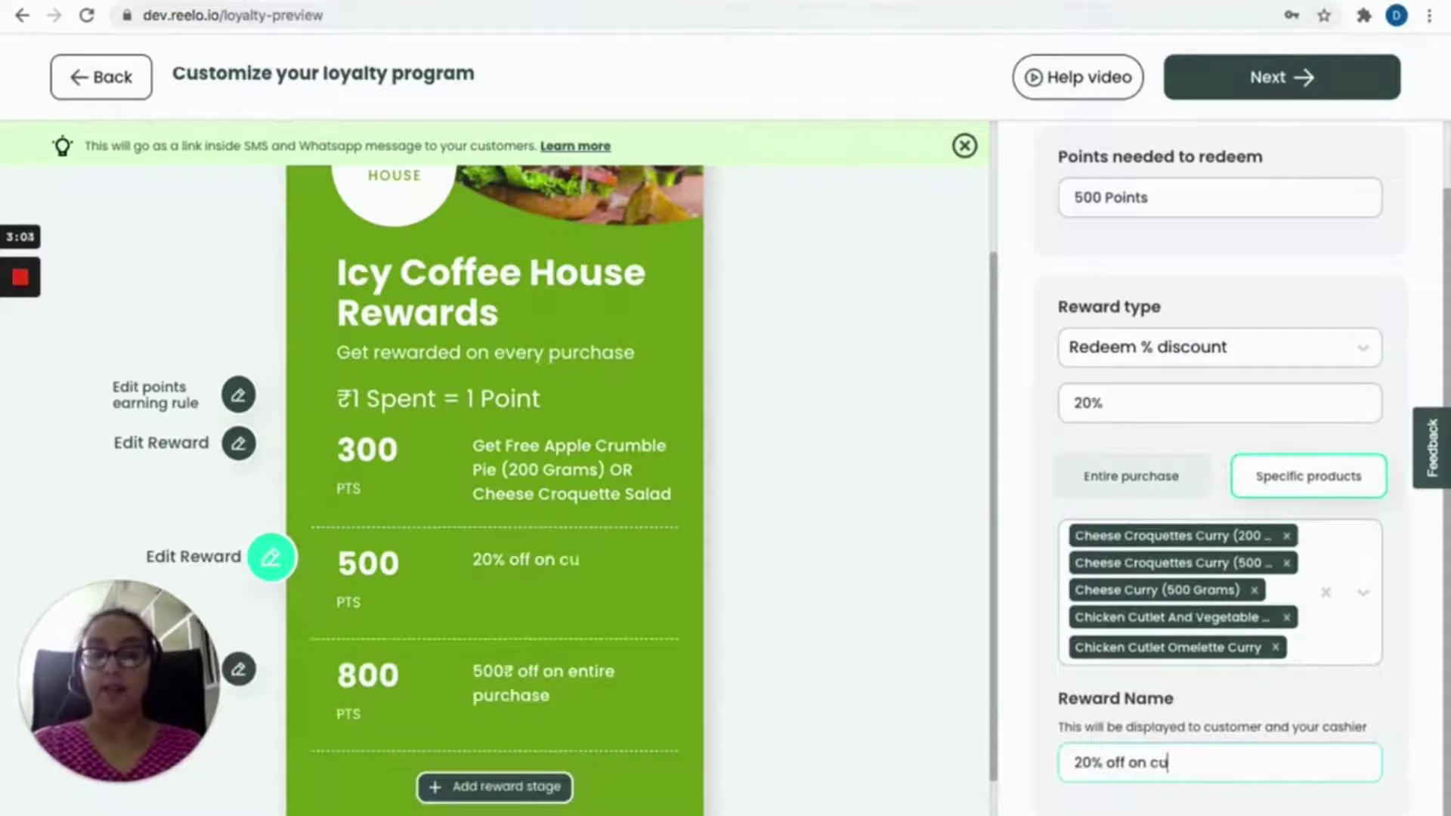
type("rry")
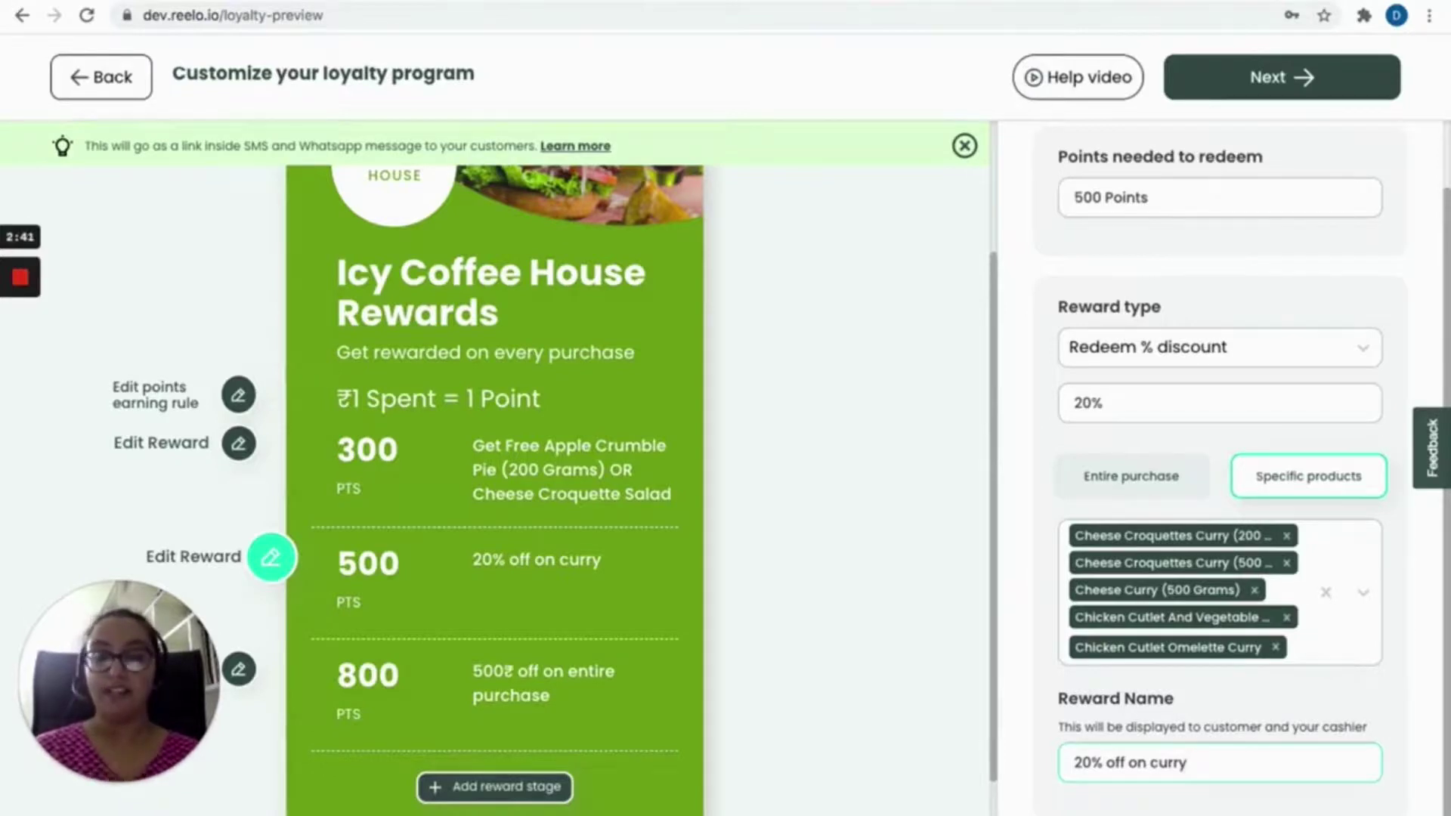
Review the 800-point ₹500-off reward settings, then finish customizing the program.
left_click(604, 683)
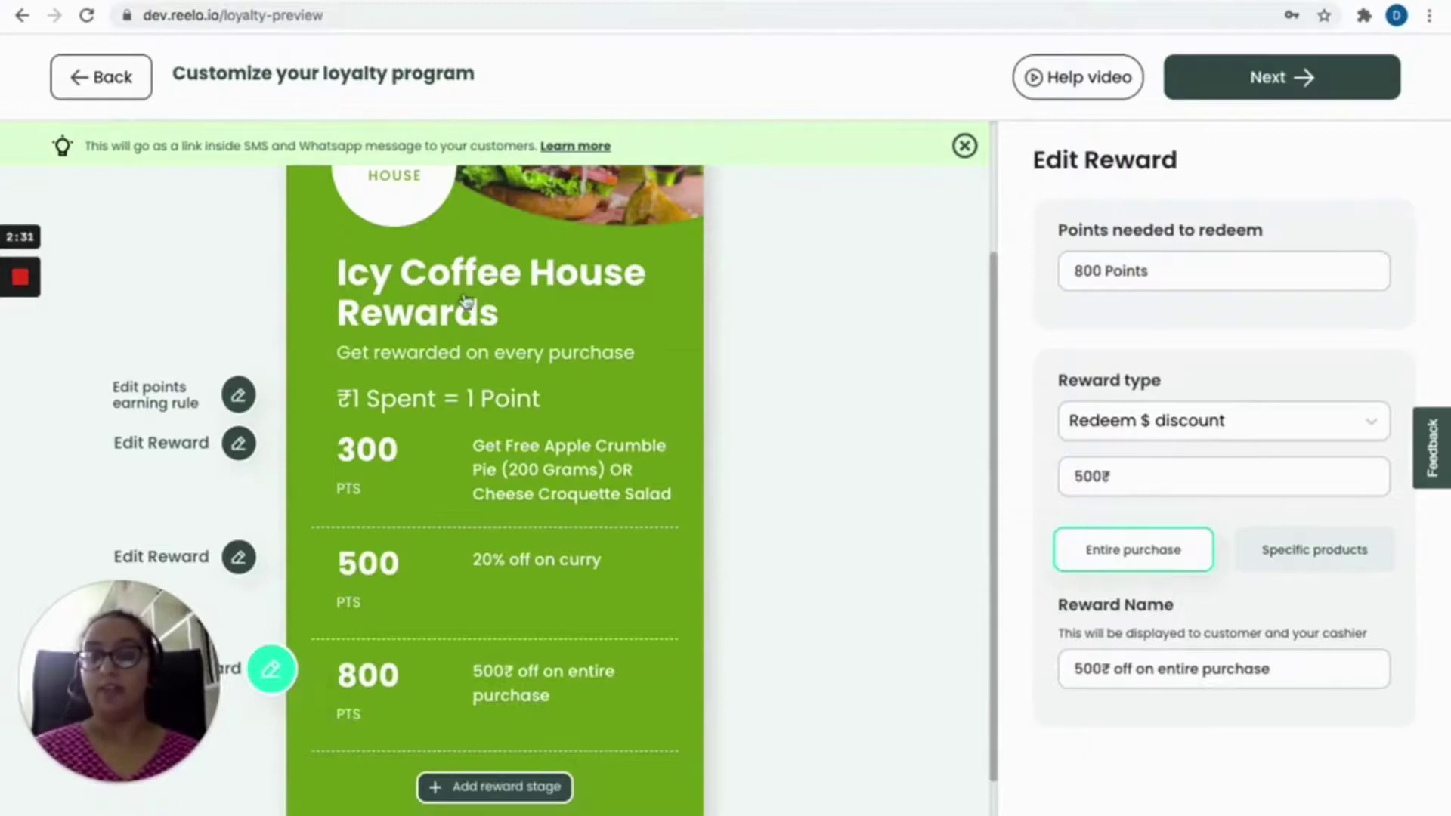
scroll(488, 340, "down", 1)
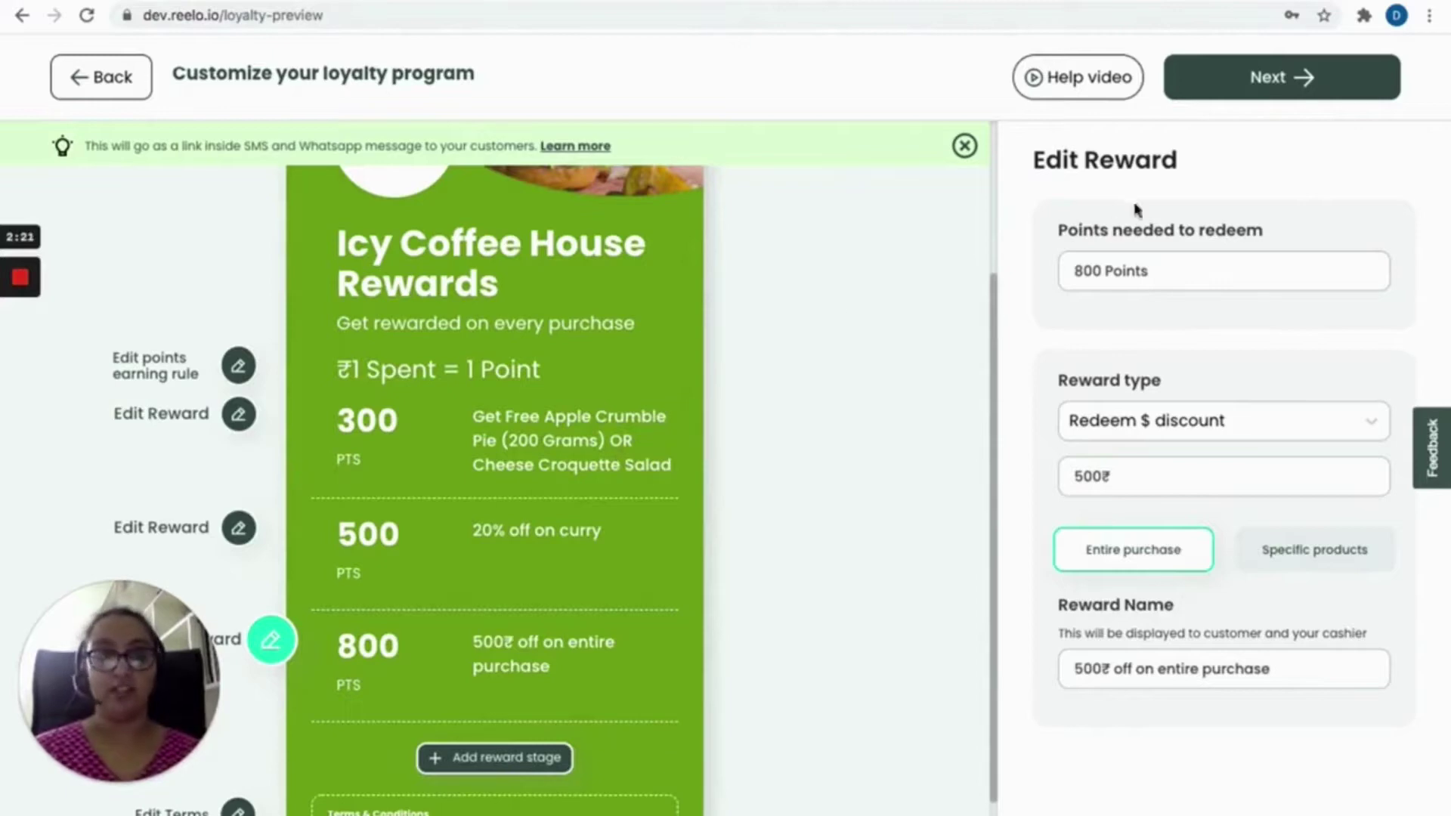
left_click(1254, 98)
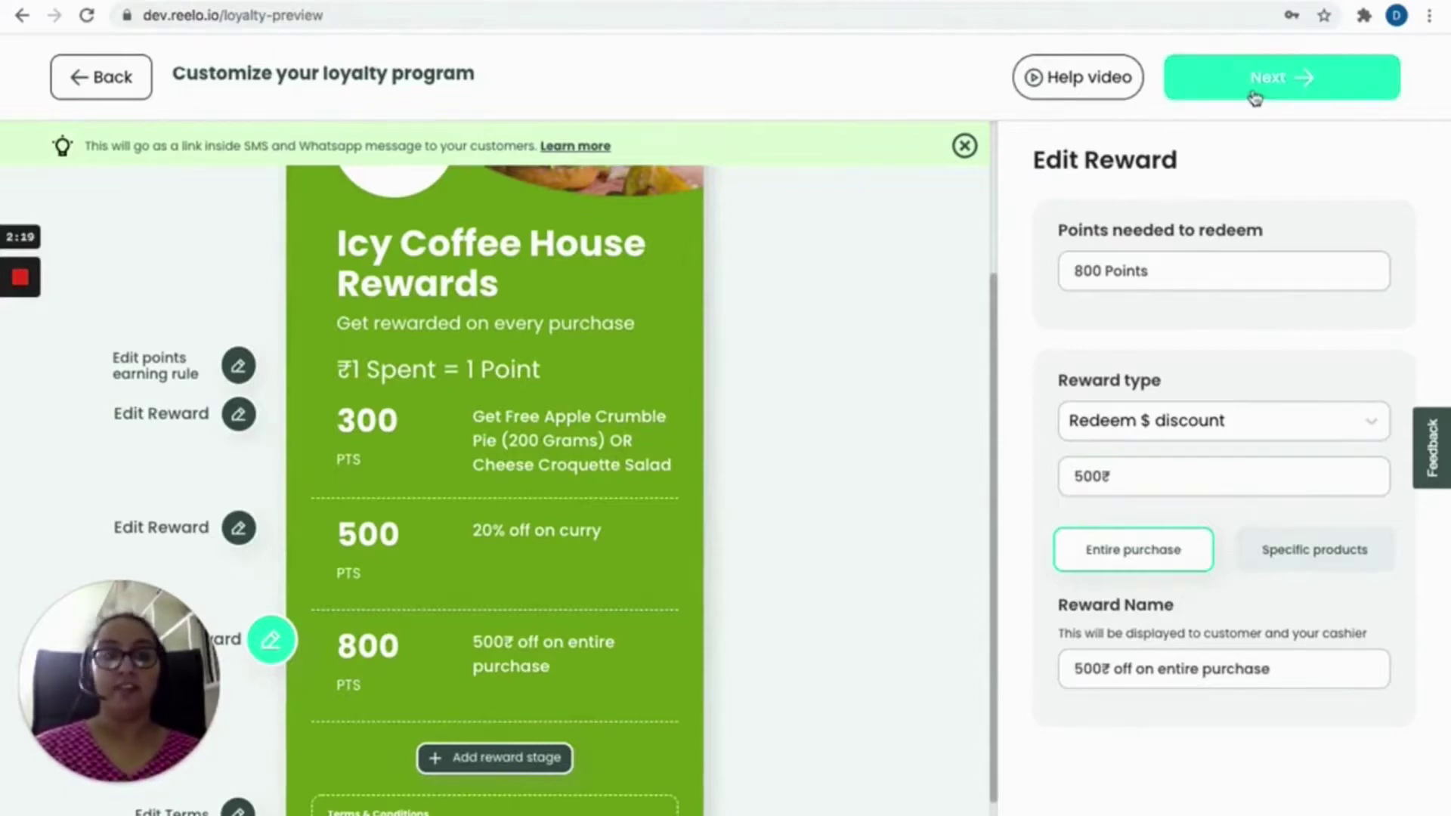
Pass the add-ons and communication channel pages, then submit and confirm the program update.
left_click(1256, 97)
left_click(1255, 99)
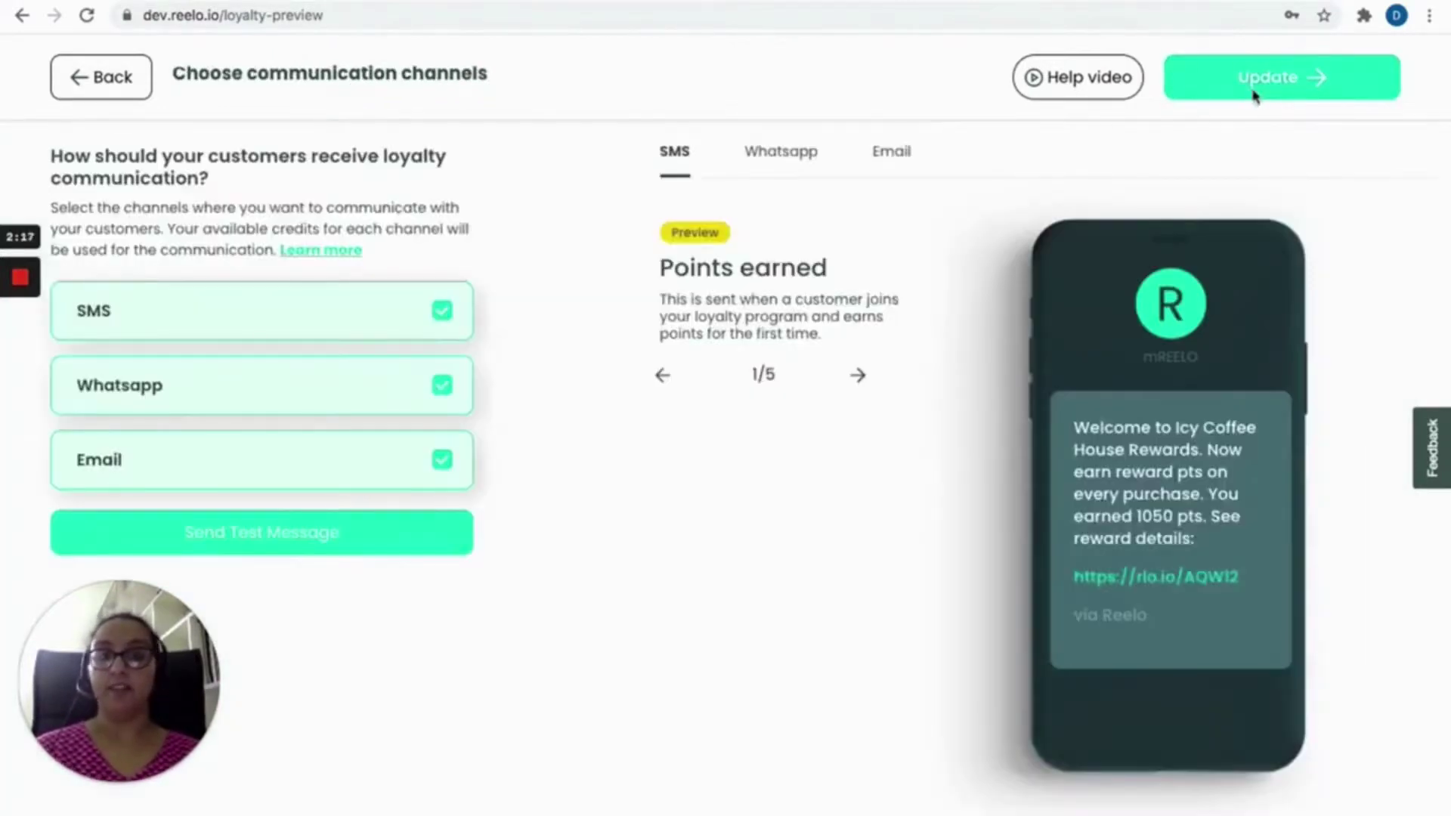
left_click(1253, 95)
left_click(950, 520)
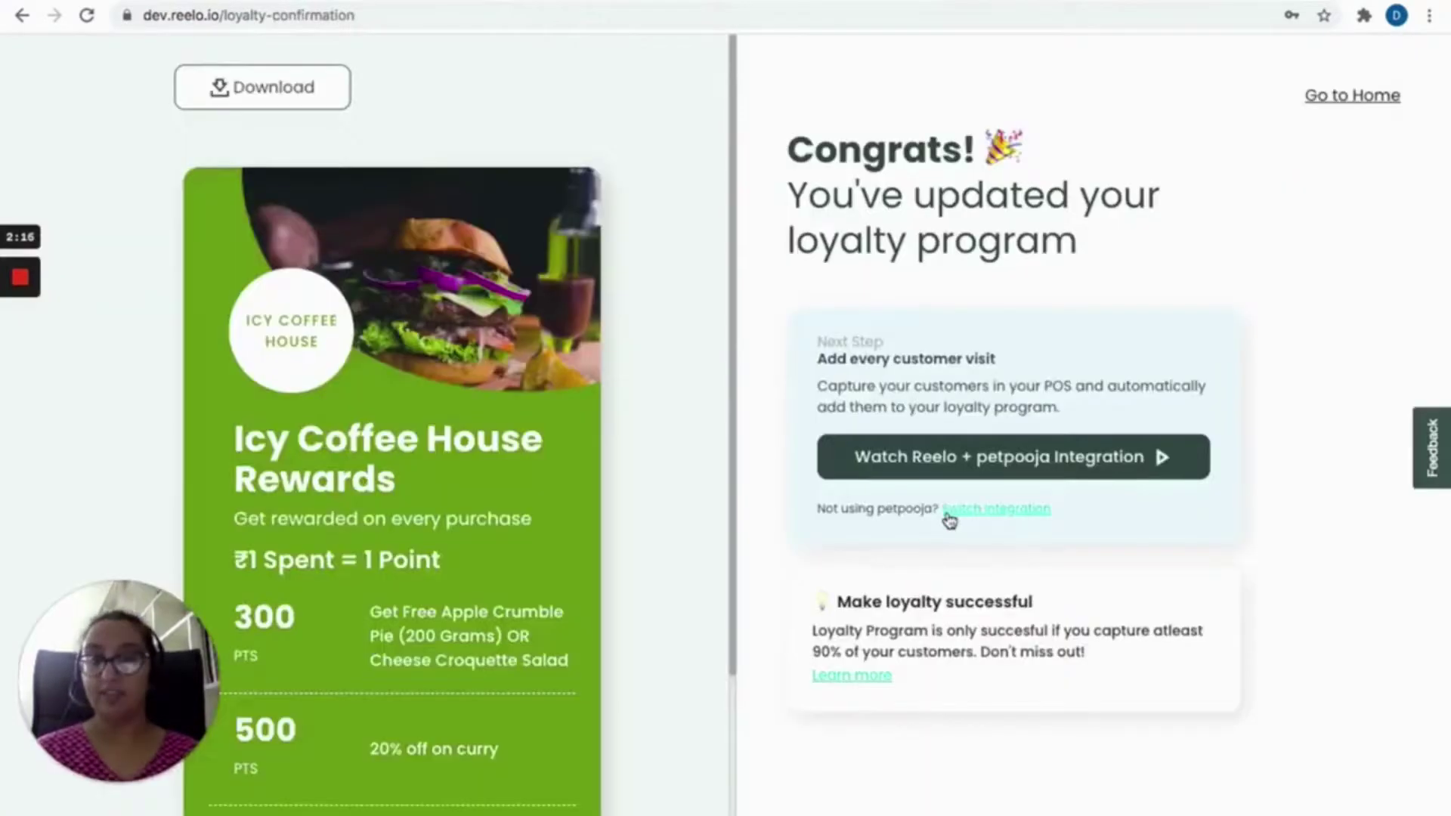